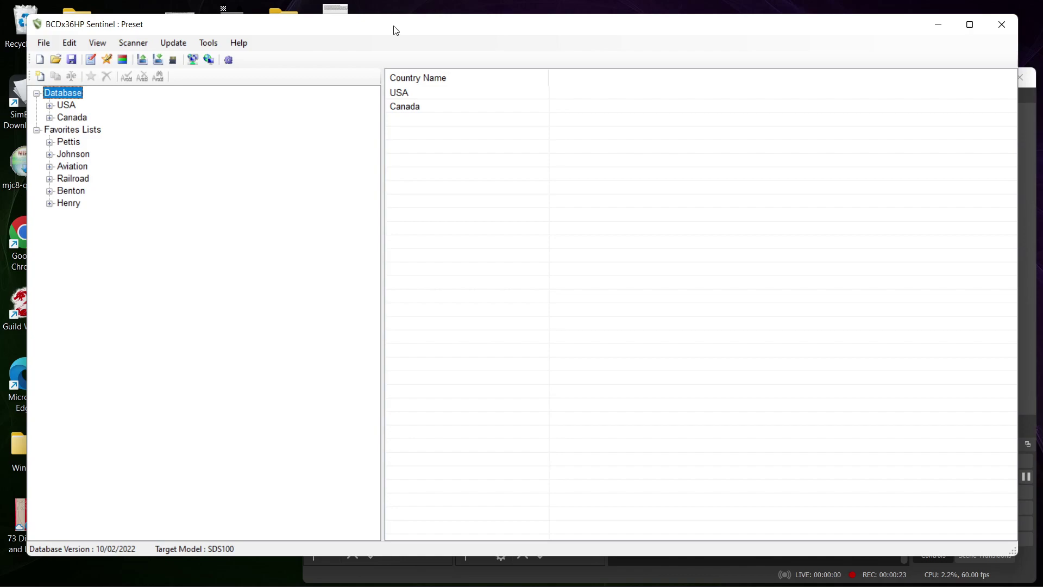
Open the Johnson favorites list for editing
{"action": "left_click", "coordinate": [107, 60]}
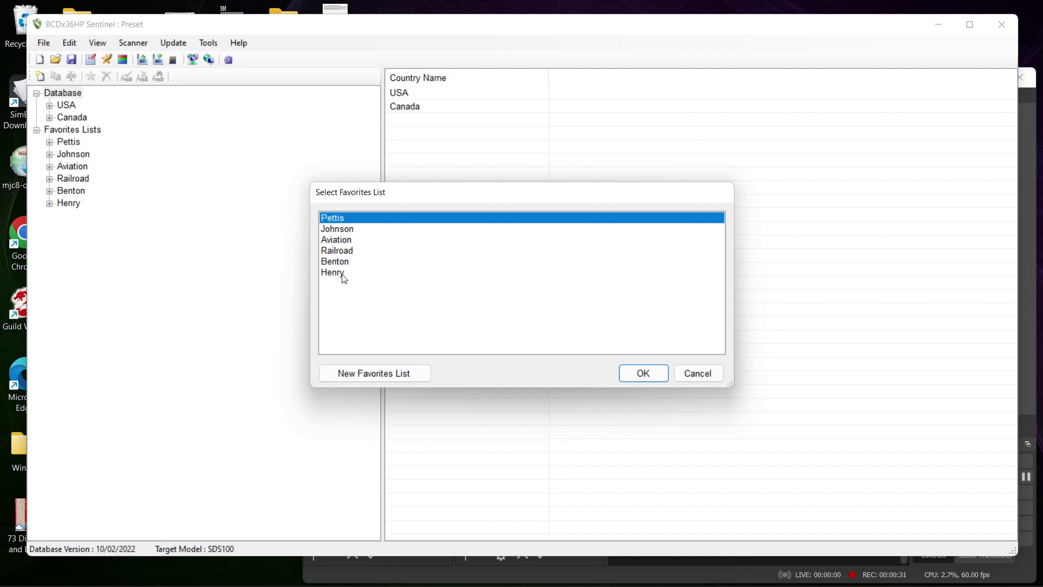
{"action": "left_click", "coordinate": [342, 230]}
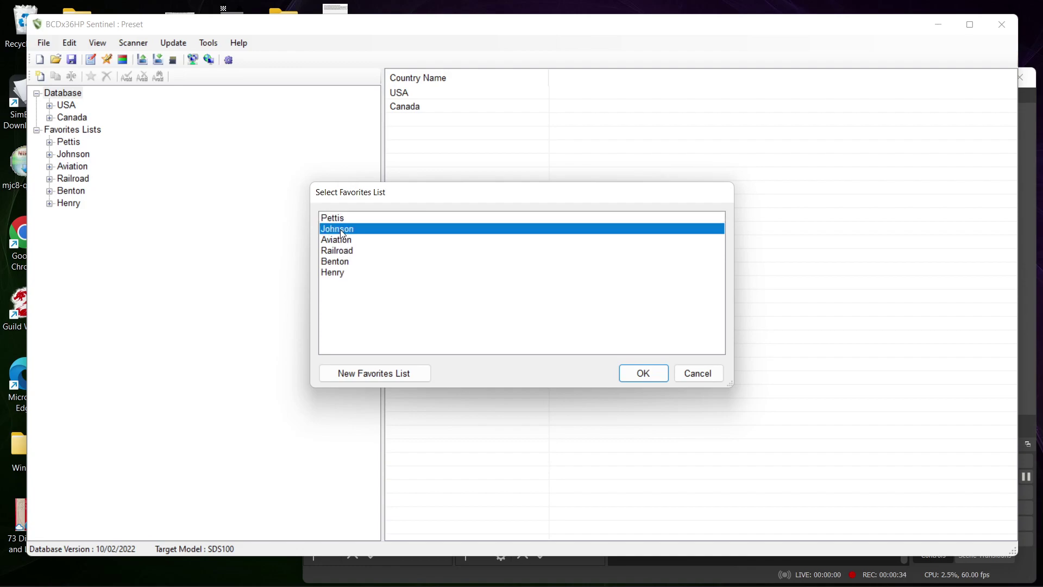
{"action": "left_click", "coordinate": [632, 374]}
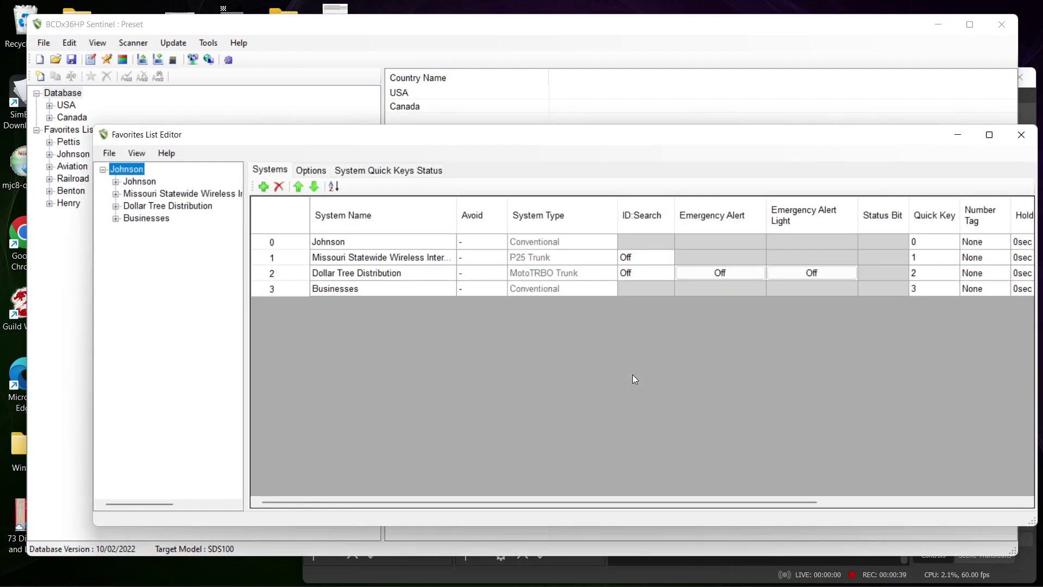
In the Missouri Statewide Wireless system's MHP Troop A department, rename the Troop A: Admin channel to "Troop A: Admin 1"
{"action": "left_click", "coordinate": [117, 194]}
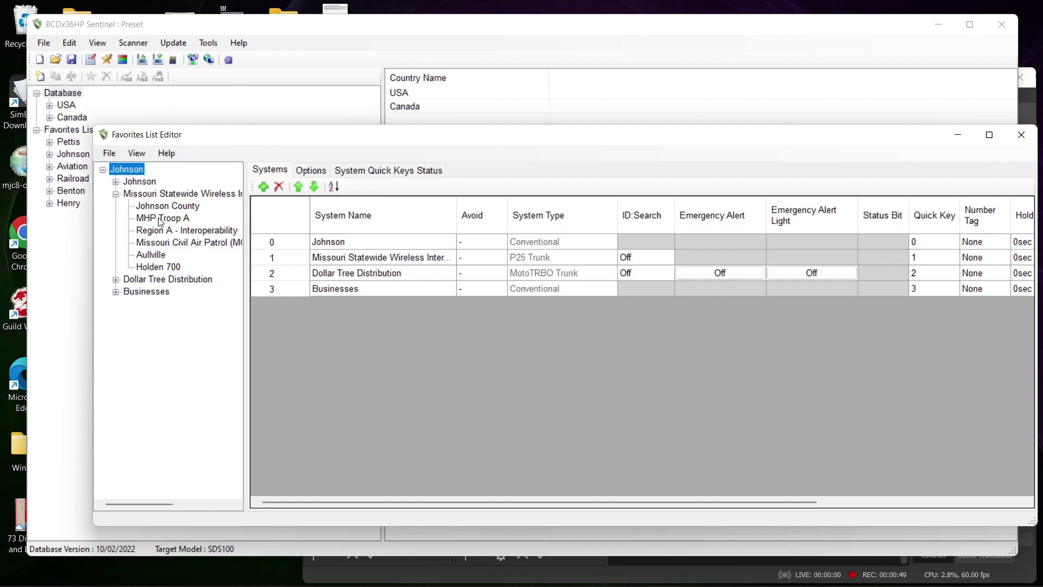
{"action": "left_click", "coordinate": [161, 219]}
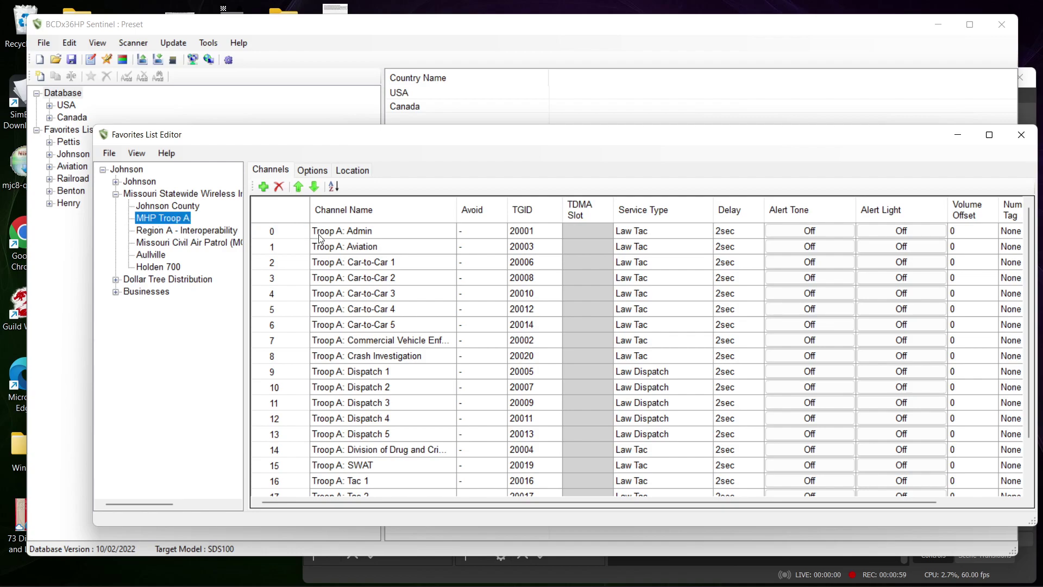
{"action": "left_click", "coordinate": [360, 235]}
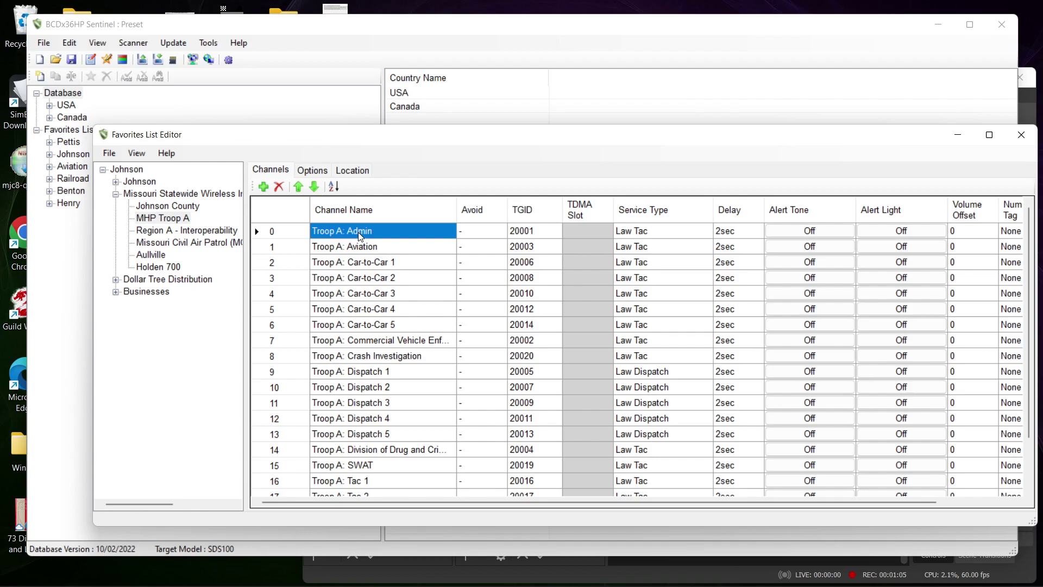
{"action": "left_click", "coordinate": [359, 233]}
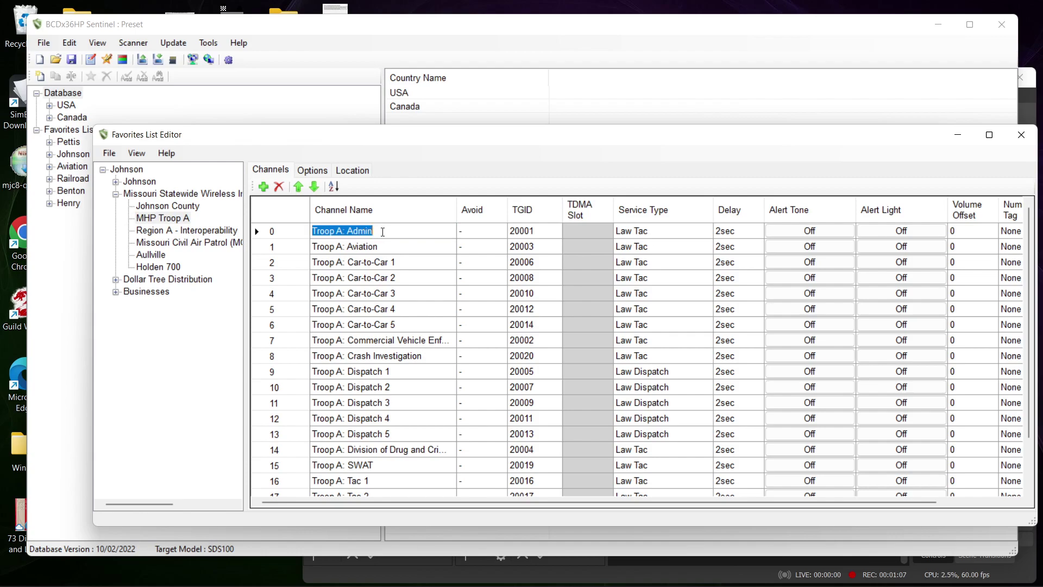
{"action": "left_click", "coordinate": [384, 231]}
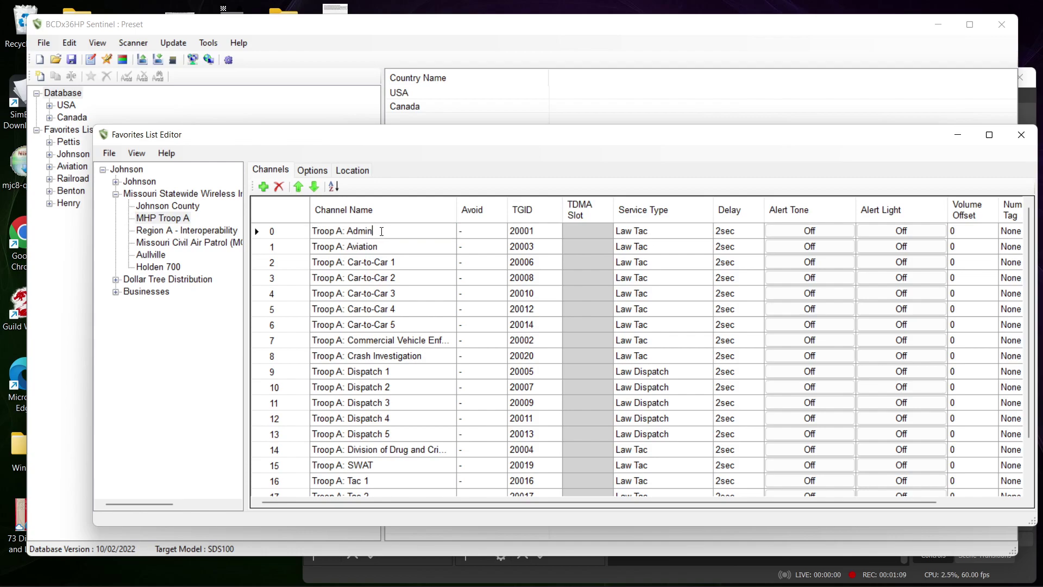
{"action": "key", "text": "BackSpace"}
{"action": "key", "text": "BackSpace"}
{"action": "type", "text": "in 1"}
Rename the MHP Troop A department to "MoHP Troop A" in its options
{"action": "left_click", "coordinate": [312, 170]}
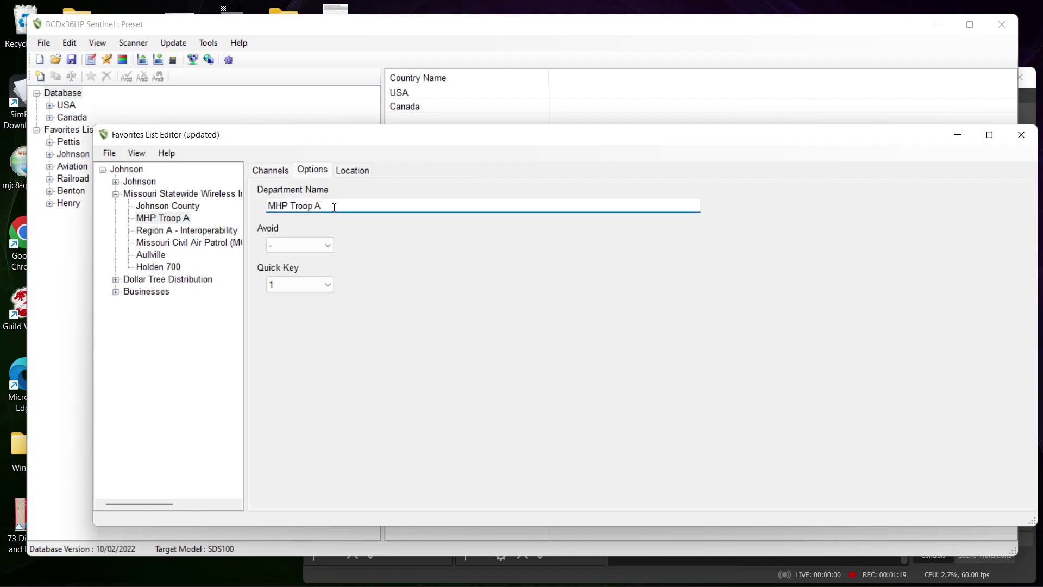
{"action": "left_click", "coordinate": [333, 206]}
{"action": "left_click", "coordinate": [330, 205]}
{"action": "left_click", "coordinate": [278, 206]}
{"action": "type", "text": "o"}
Save the changes to the Johnson favorites list and close the editor
{"action": "left_click", "coordinate": [110, 154]}
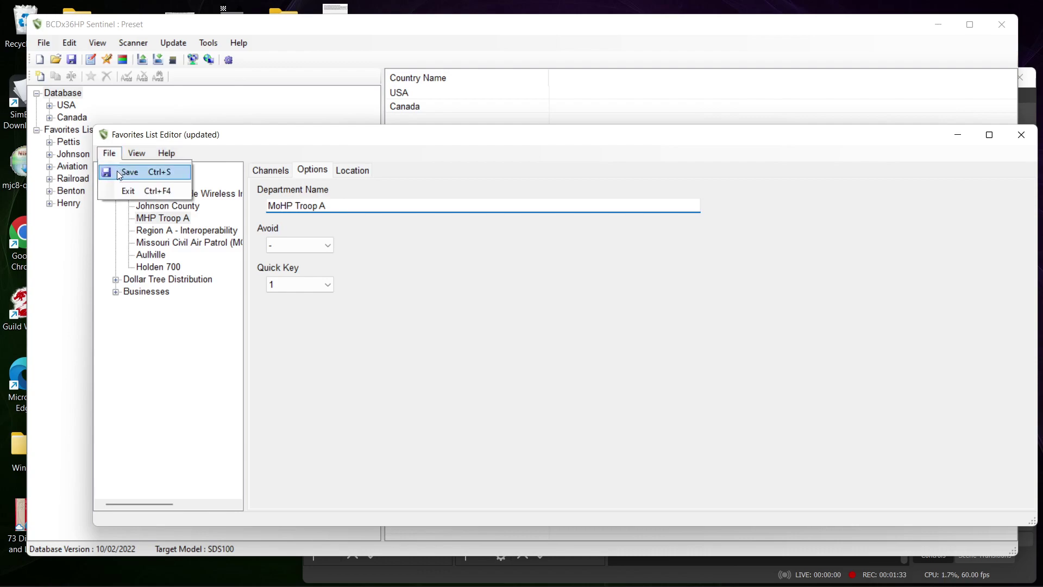
{"action": "left_click", "coordinate": [119, 171]}
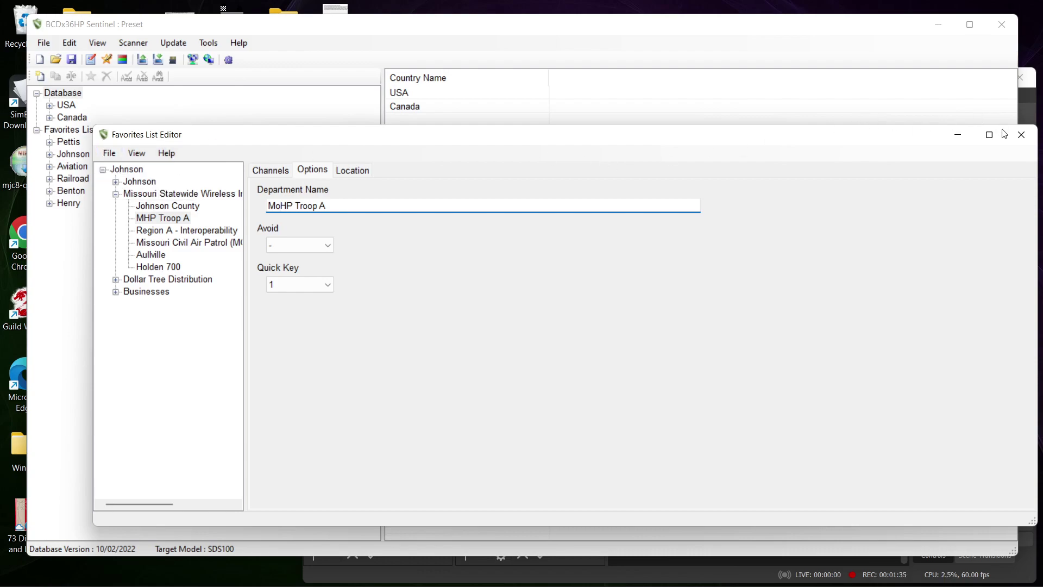
{"action": "left_click", "coordinate": [1021, 139]}
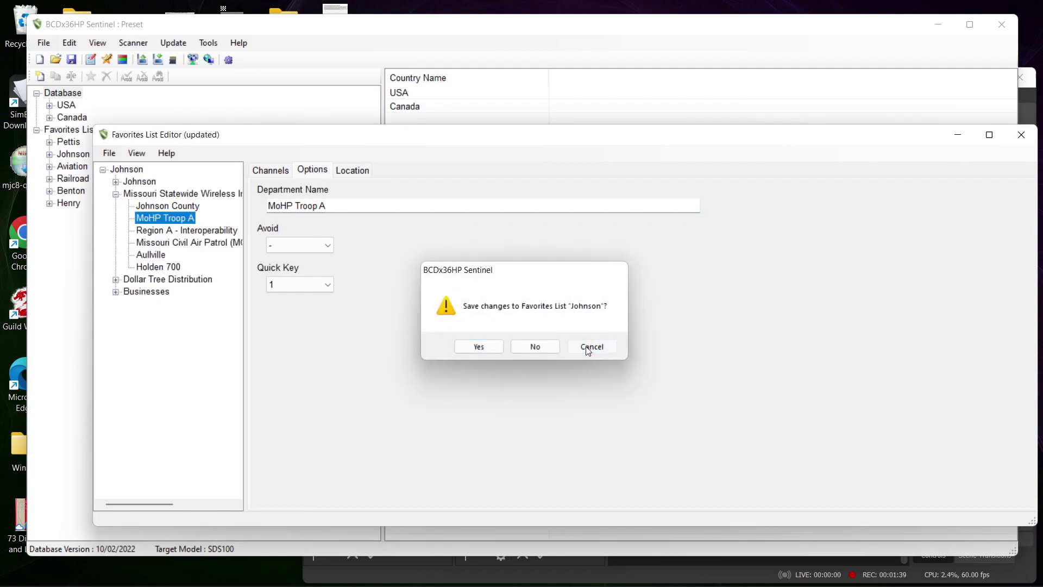
{"action": "left_click", "coordinate": [480, 348]}
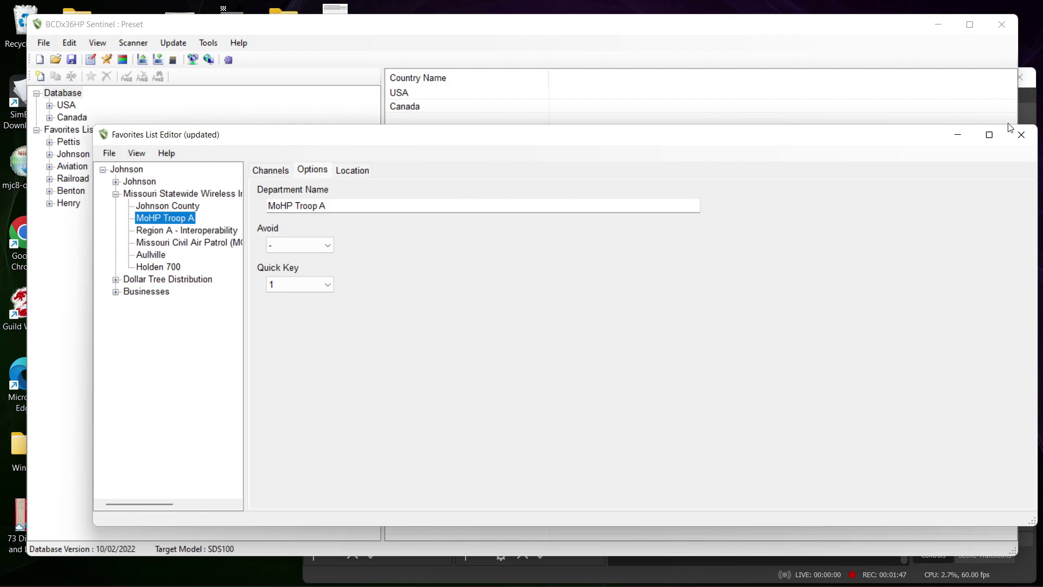
{"action": "left_click", "coordinate": [1029, 142]}
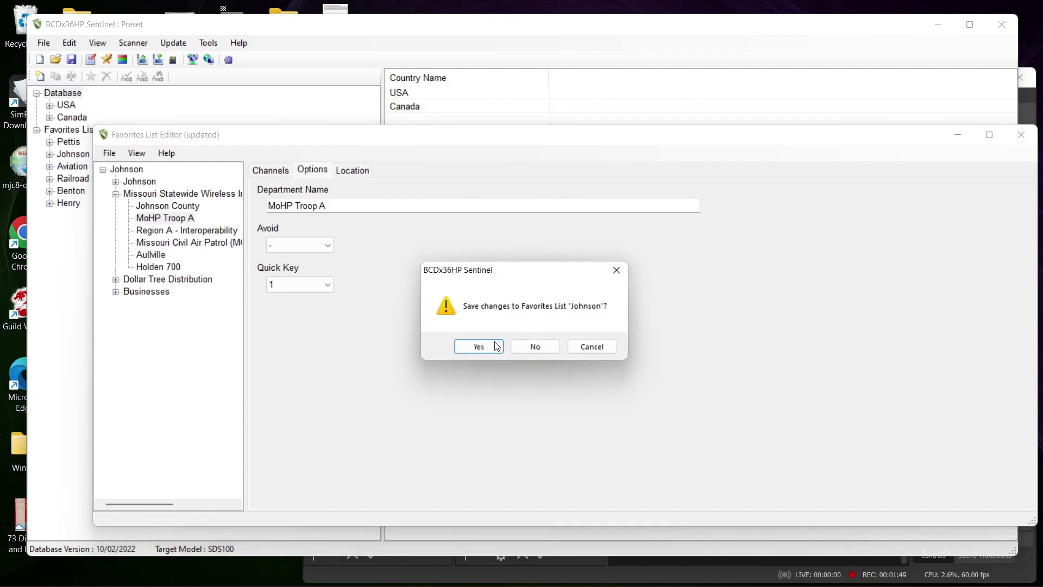
{"action": "left_click", "coordinate": [479, 348]}
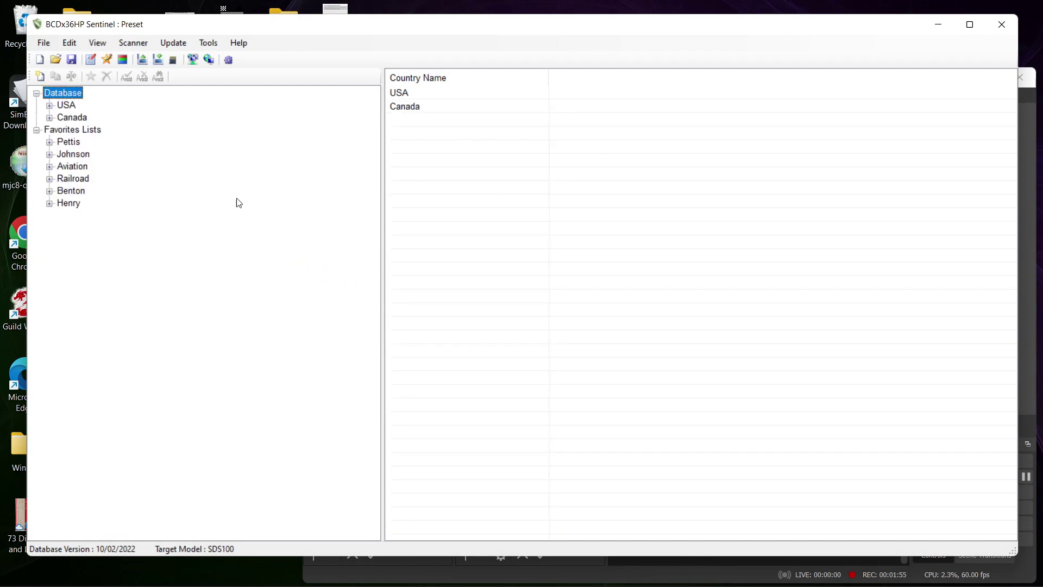
Look through the Johnson favorites list's systems and the departments of its Johnson system
{"action": "left_click", "coordinate": [49, 154]}
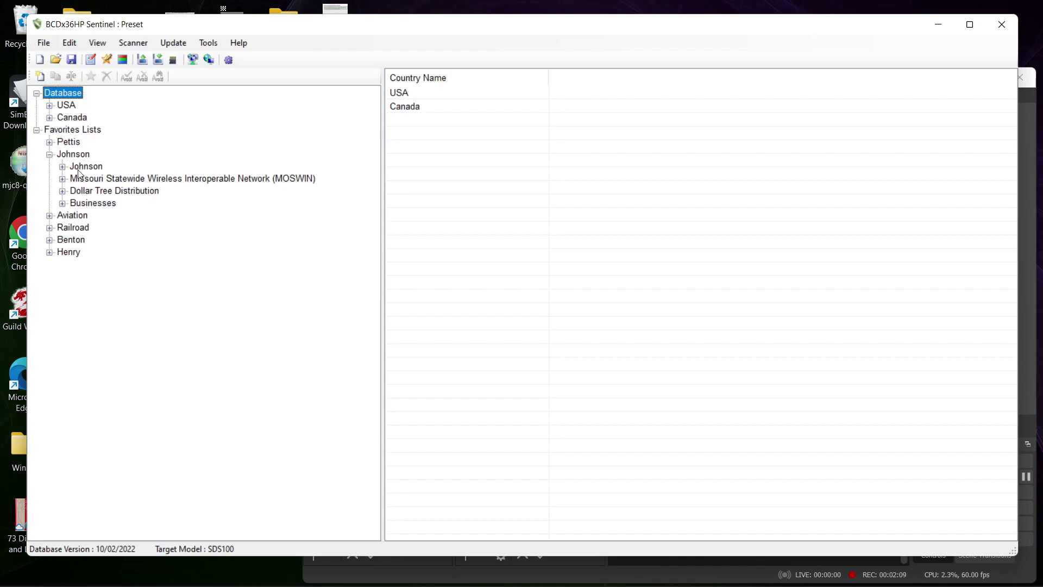
{"action": "left_click", "coordinate": [62, 167]}
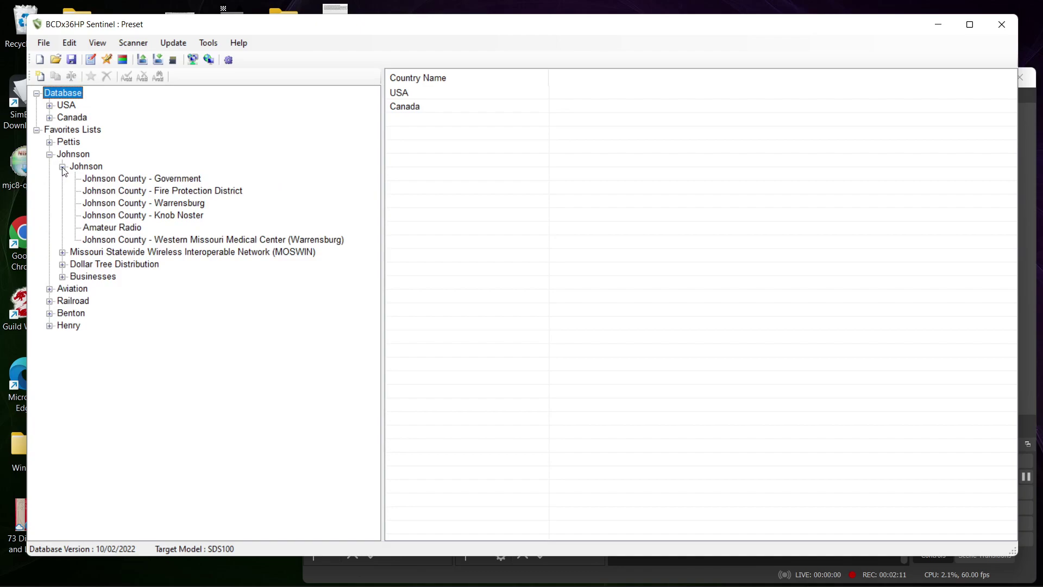
{"action": "left_click", "coordinate": [62, 167]}
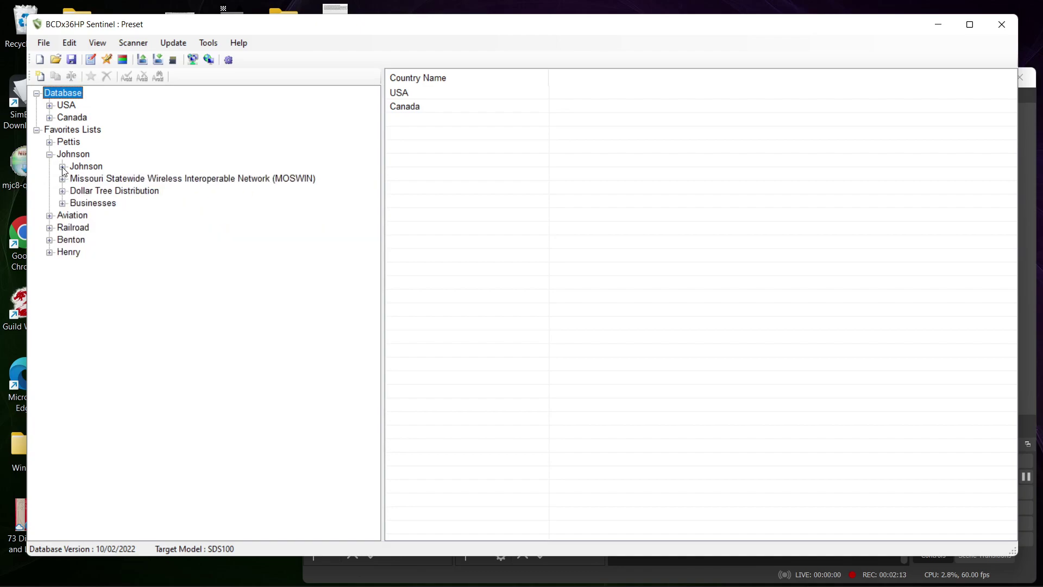
Reopen the Johnson favorites list for editing and display the channels of the Johnson County - Government department
{"action": "left_click", "coordinate": [107, 59]}
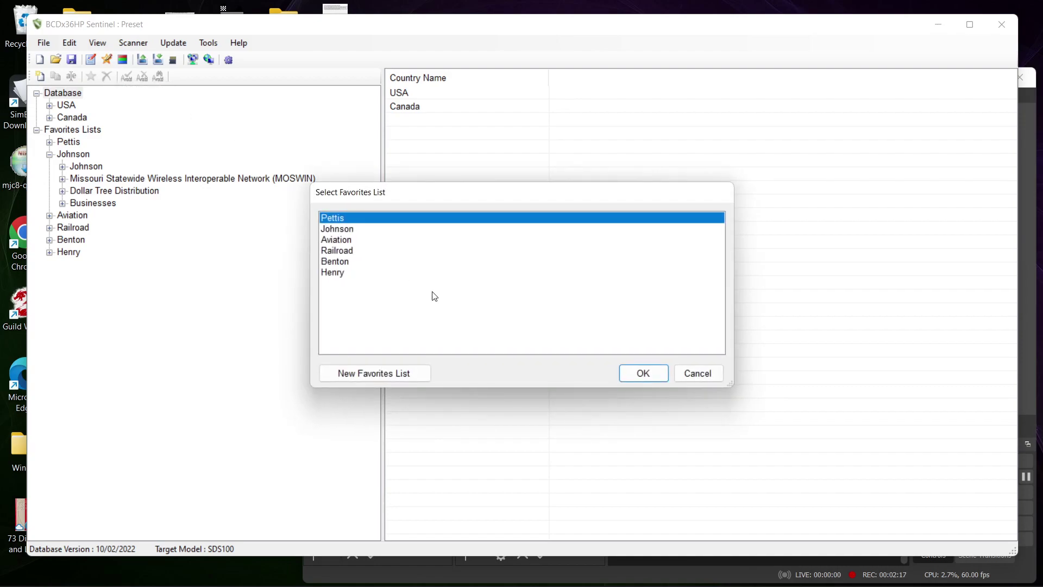
{"action": "left_click", "coordinate": [333, 231]}
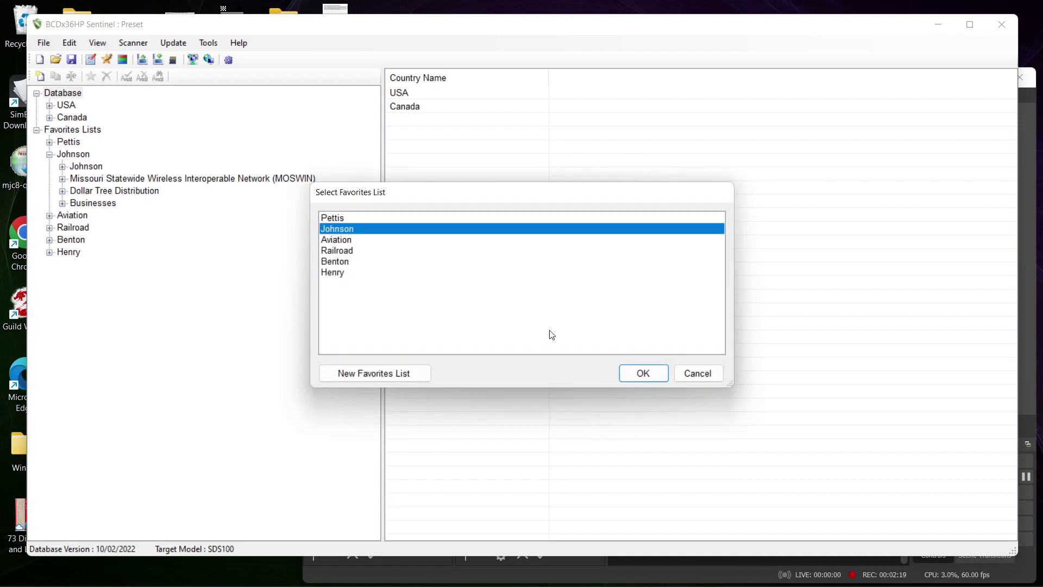
{"action": "left_click", "coordinate": [630, 373]}
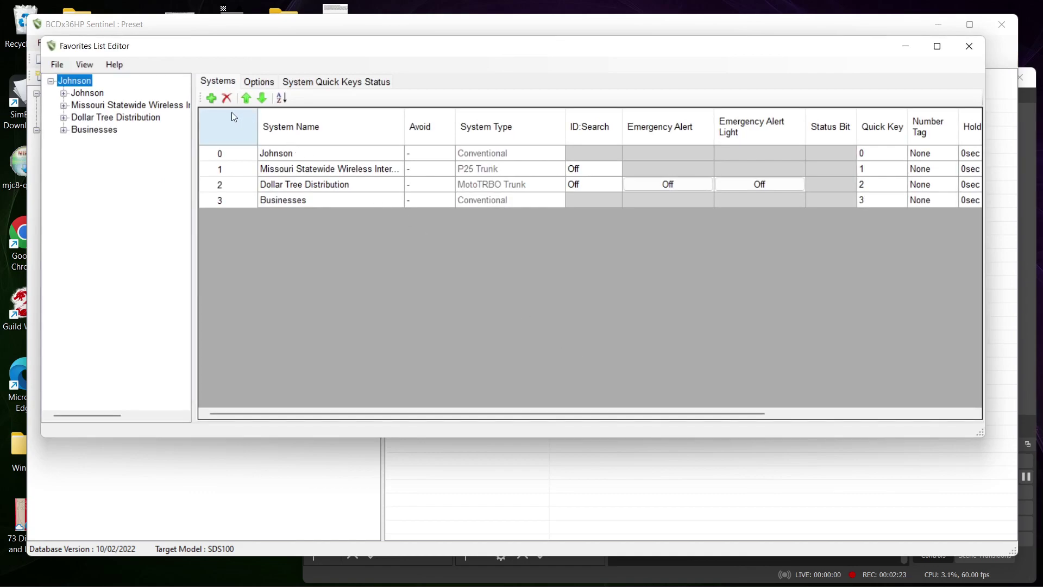
{"action": "left_click", "coordinate": [64, 93]}
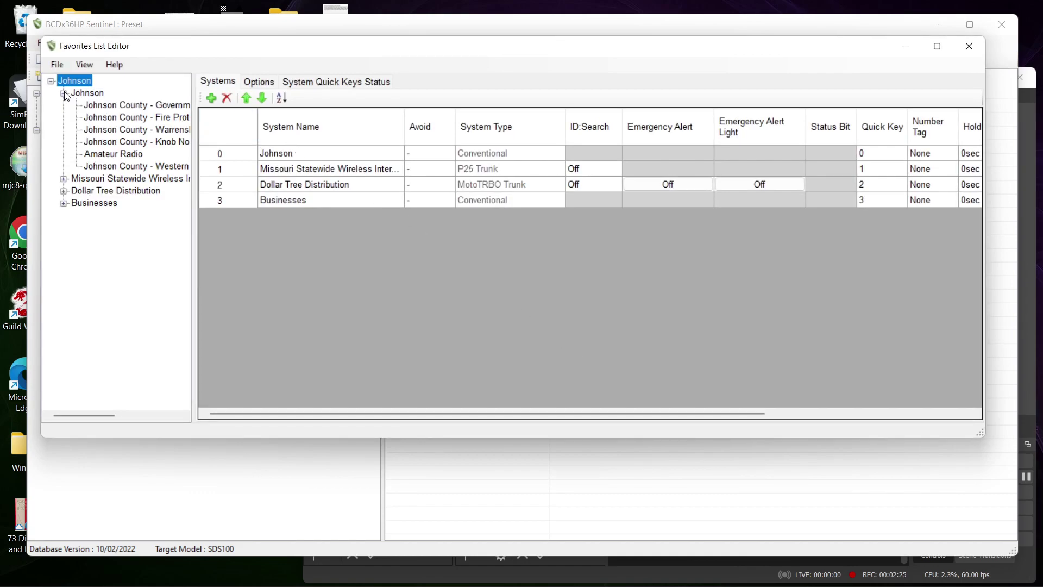
{"action": "left_click", "coordinate": [100, 104]}
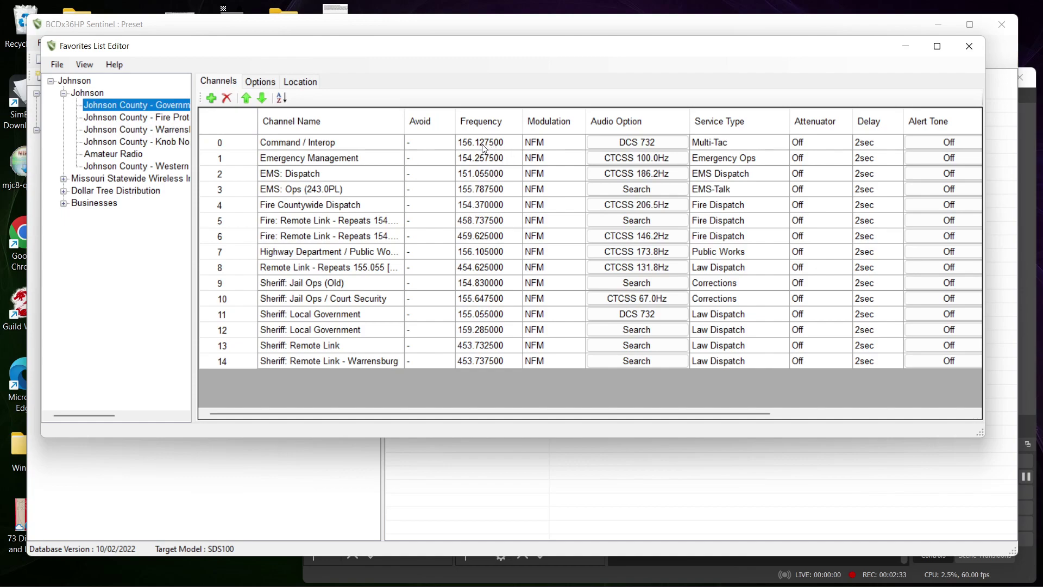
Re-enter the Command / Interop channel's frequency as 156.127500
{"action": "left_click", "coordinate": [481, 145]}
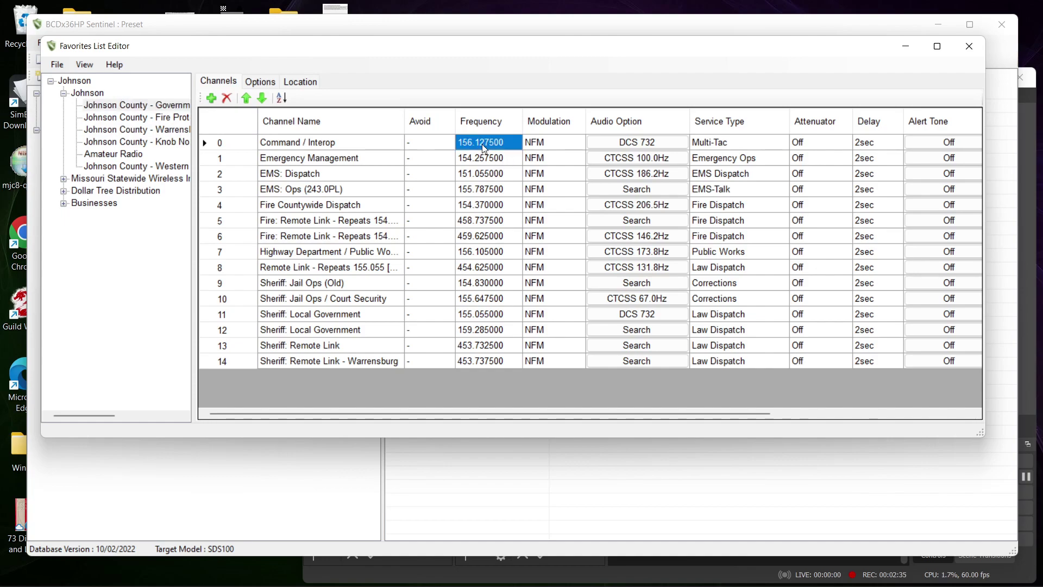
{"action": "left_click", "coordinate": [482, 144]}
{"action": "left_click_drag", "start_coordinate": [490, 141], "coordinate": [480, 142]}
{"action": "type", "text": "27"}
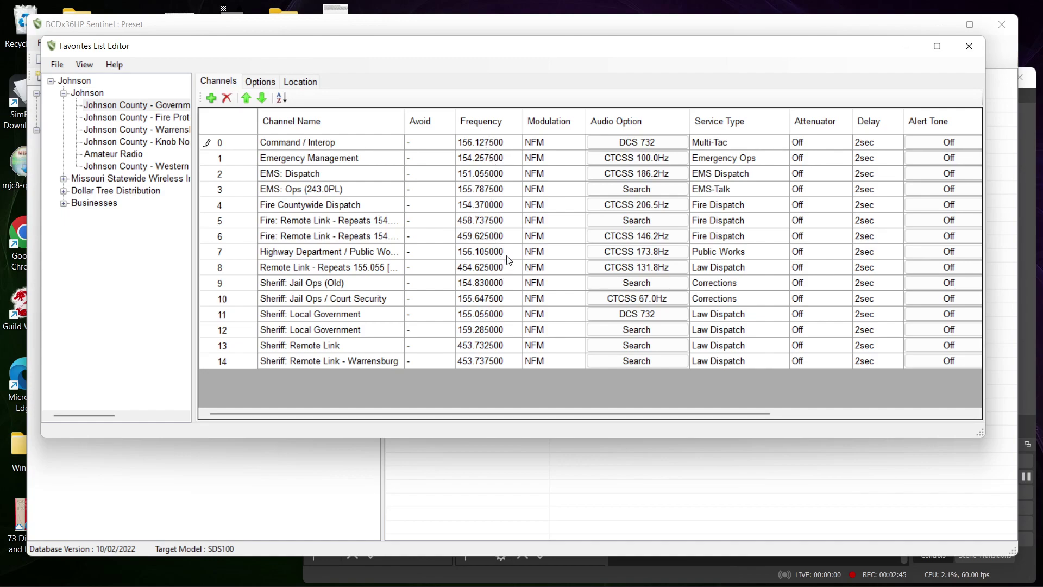
Check the audio type choices for the Command / Interop channel and accept Analog with DCS 732
{"action": "left_click", "coordinate": [649, 144]}
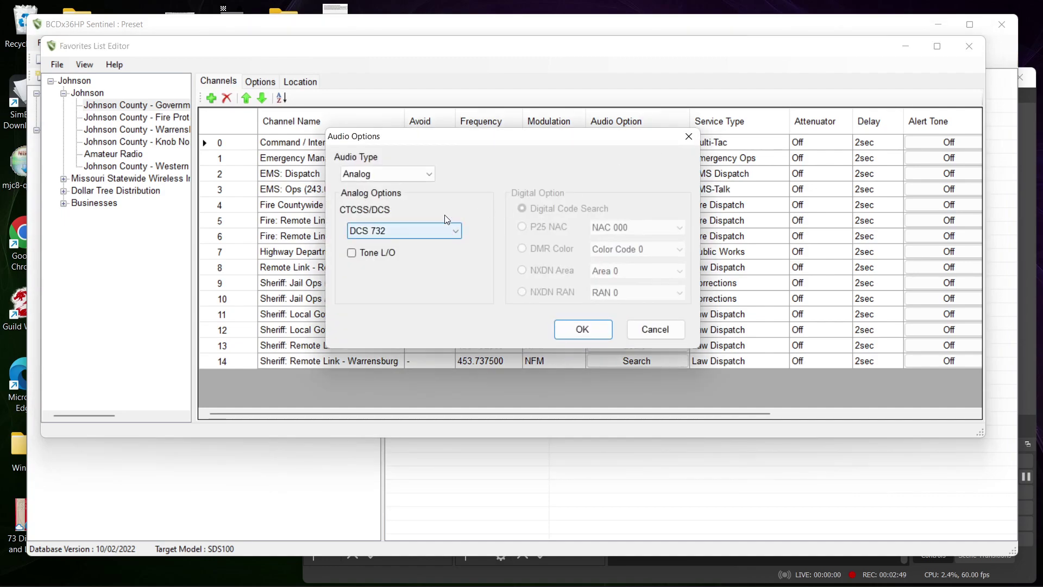
{"action": "left_click", "coordinate": [430, 174]}
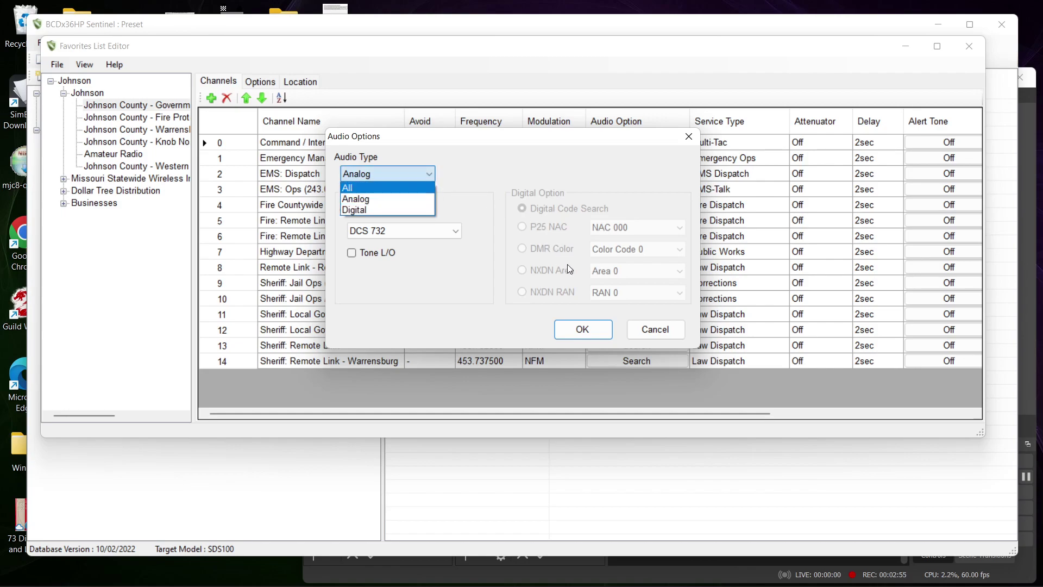
{"action": "left_click", "coordinate": [580, 329]}
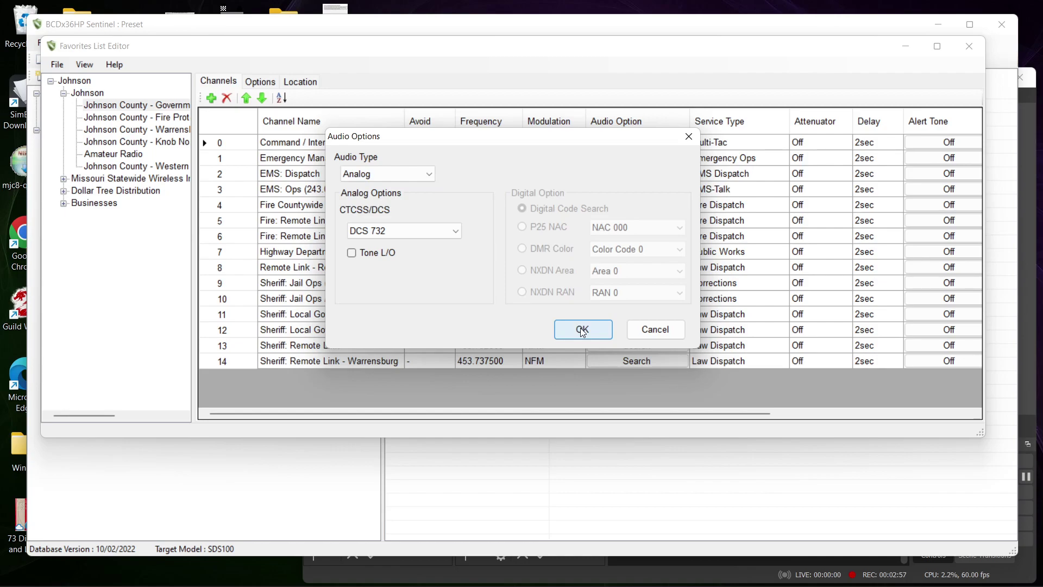
{"action": "left_click", "coordinate": [601, 327]}
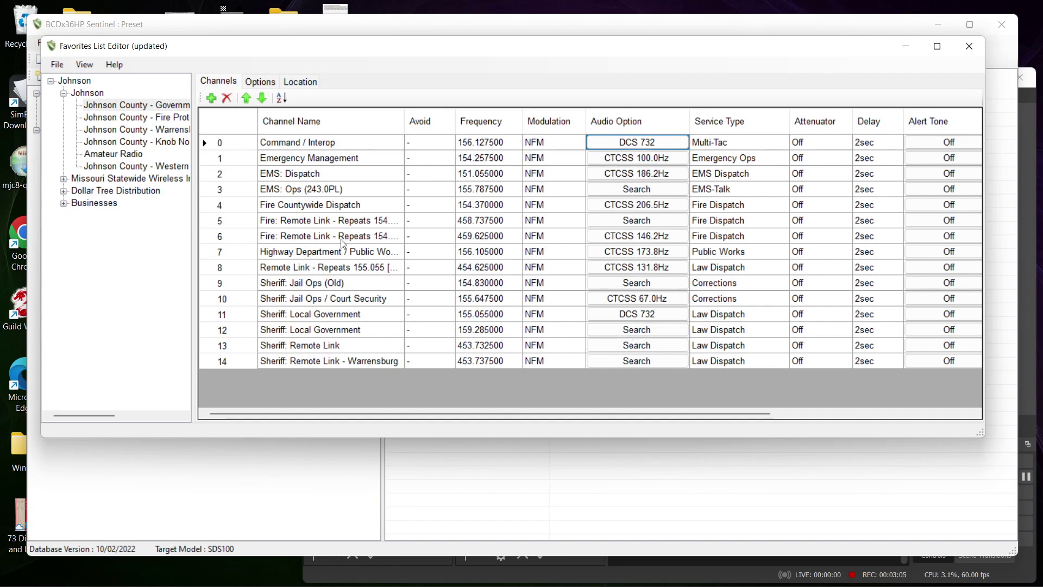
Delete the two Fire: Remote Link channels from the Johnson County - Government department
{"action": "left_click", "coordinate": [231, 225]}
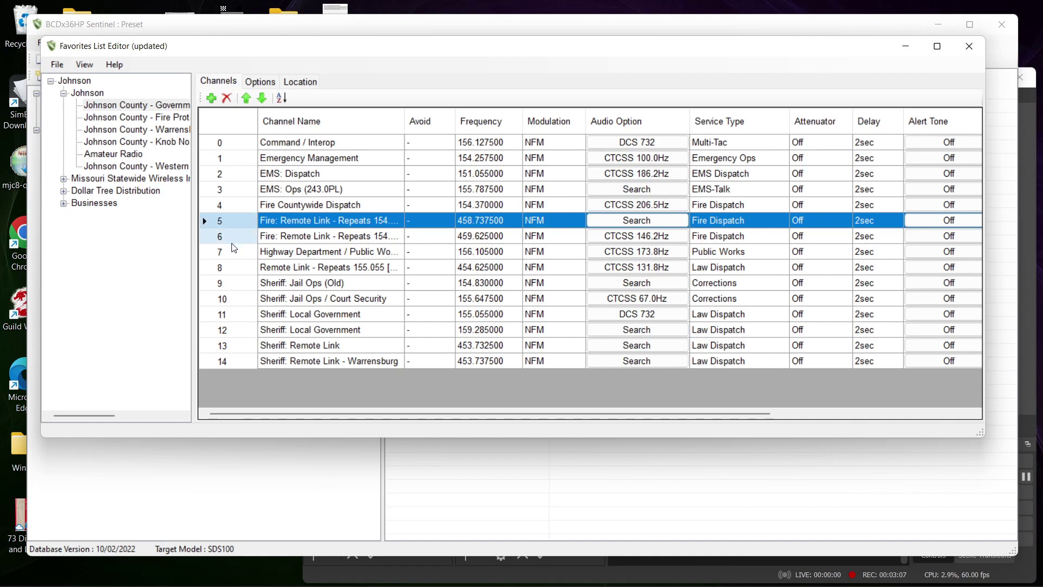
{"action": "left_click", "coordinate": [235, 239], "text": "shift"}
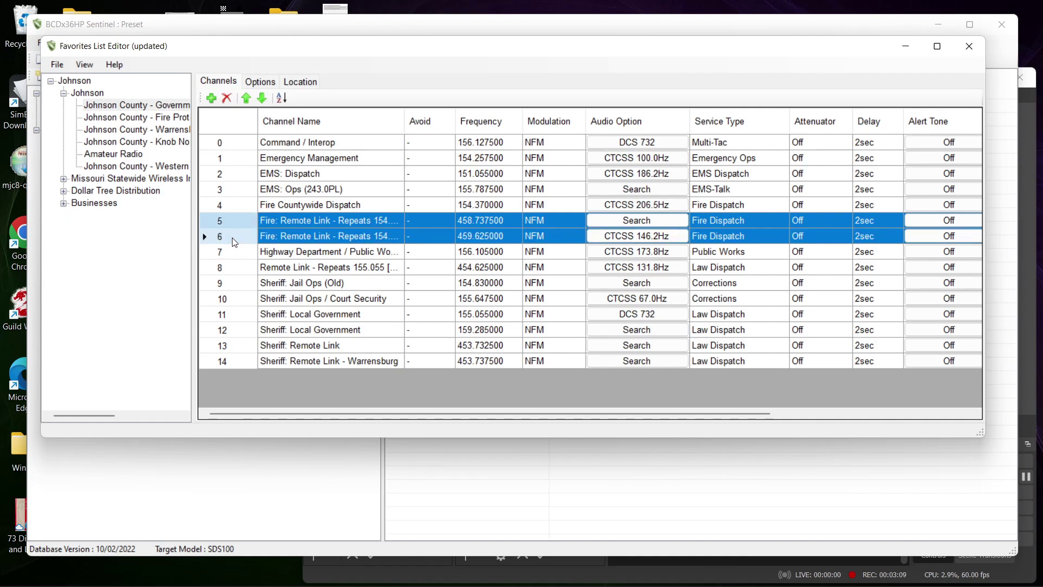
{"action": "left_click", "coordinate": [228, 101]}
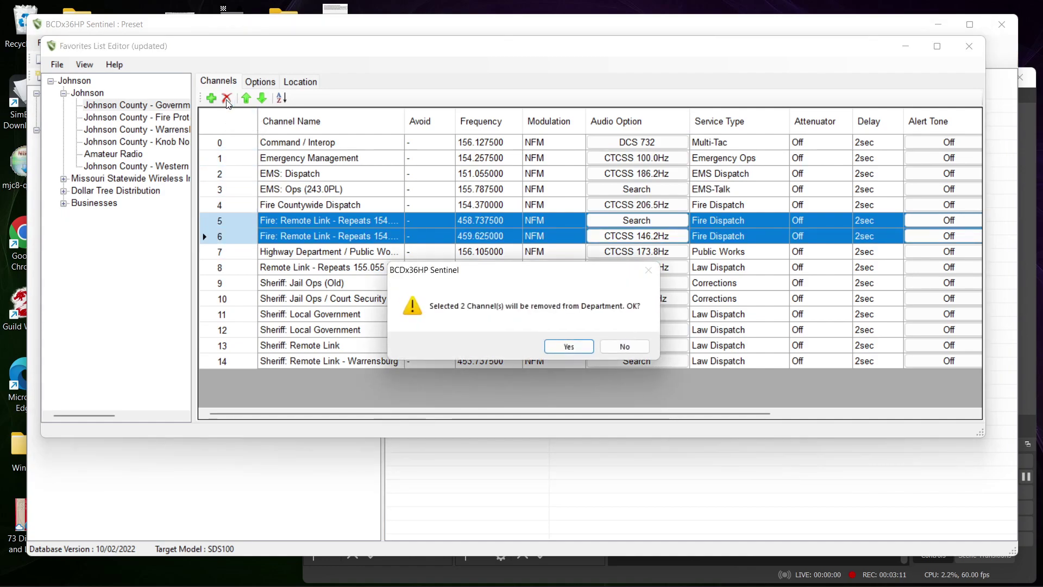
{"action": "left_click", "coordinate": [559, 348]}
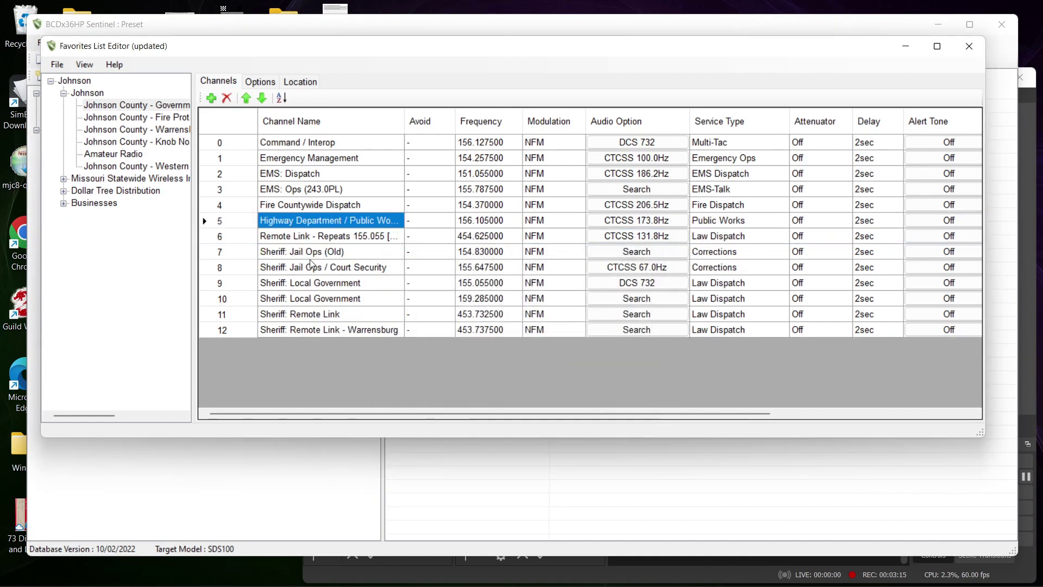
Delete the Sheriff: Jail Ops (Old) and Sheriff: Jail Ops / Court Security channels from the Johnson County - Government department
{"action": "left_click", "coordinate": [232, 250]}
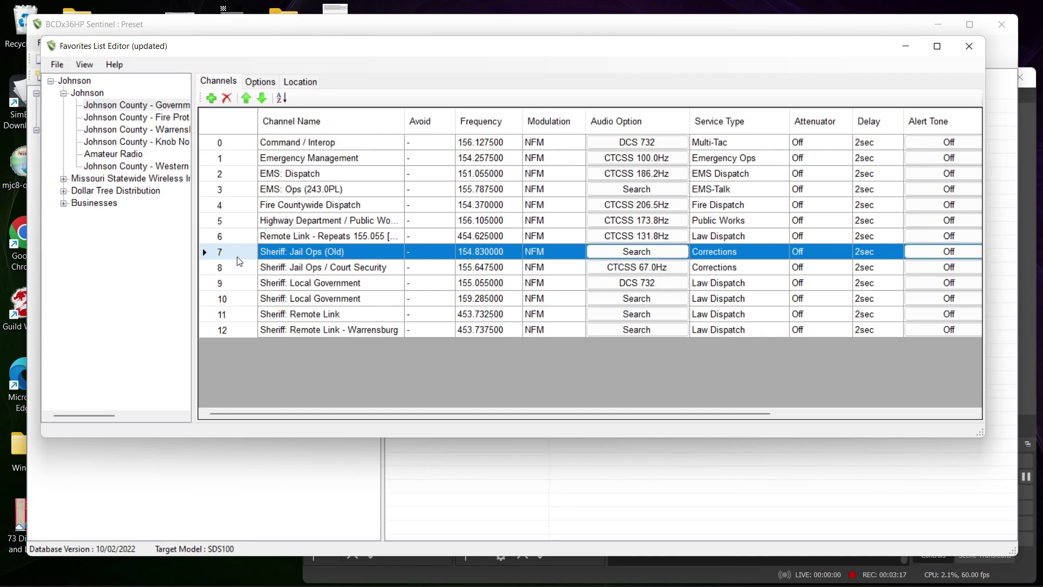
{"action": "left_click", "coordinate": [236, 265], "text": "shift"}
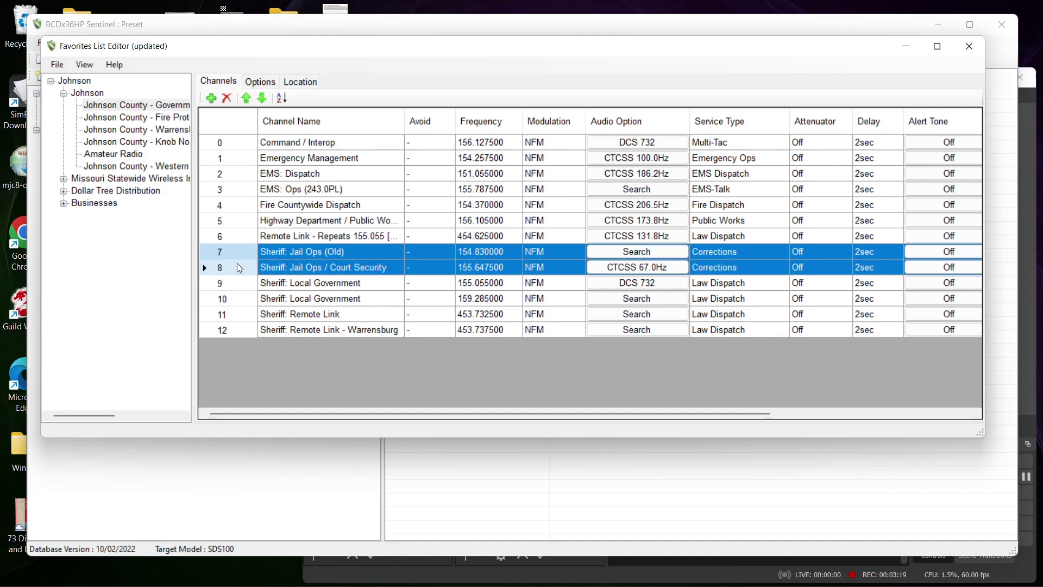
{"action": "left_click", "coordinate": [227, 98]}
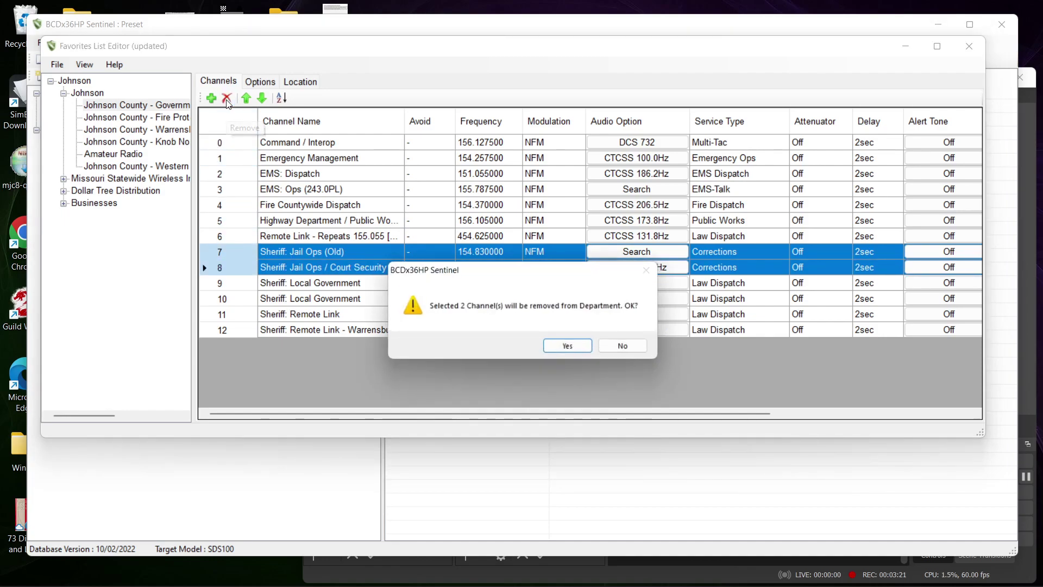
{"action": "left_click", "coordinate": [568, 346]}
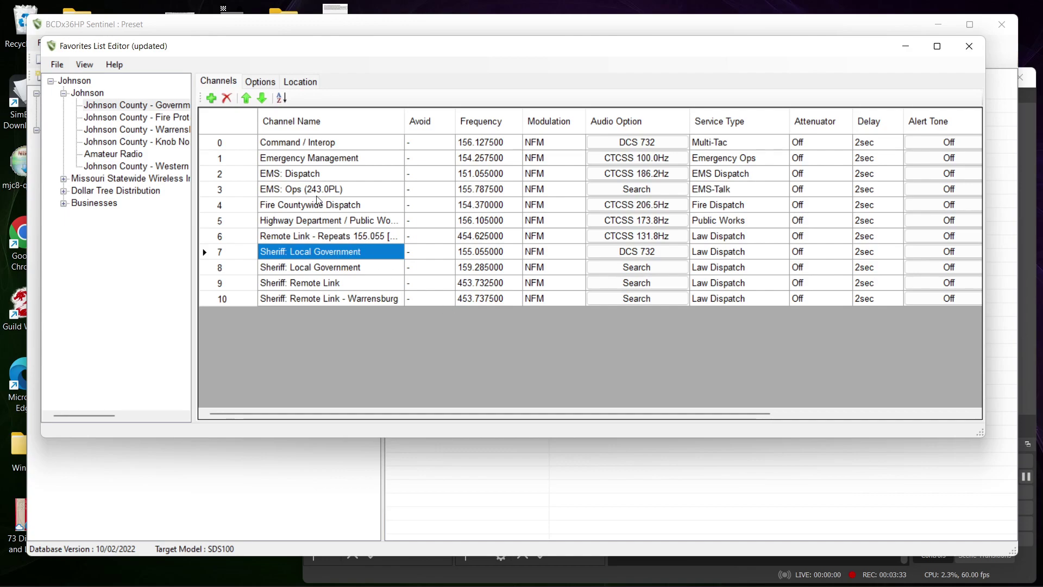
Save the edited Johnson favorites list and close its editor
{"action": "left_click", "coordinate": [64, 69]}
{"action": "left_click", "coordinate": [73, 83]}
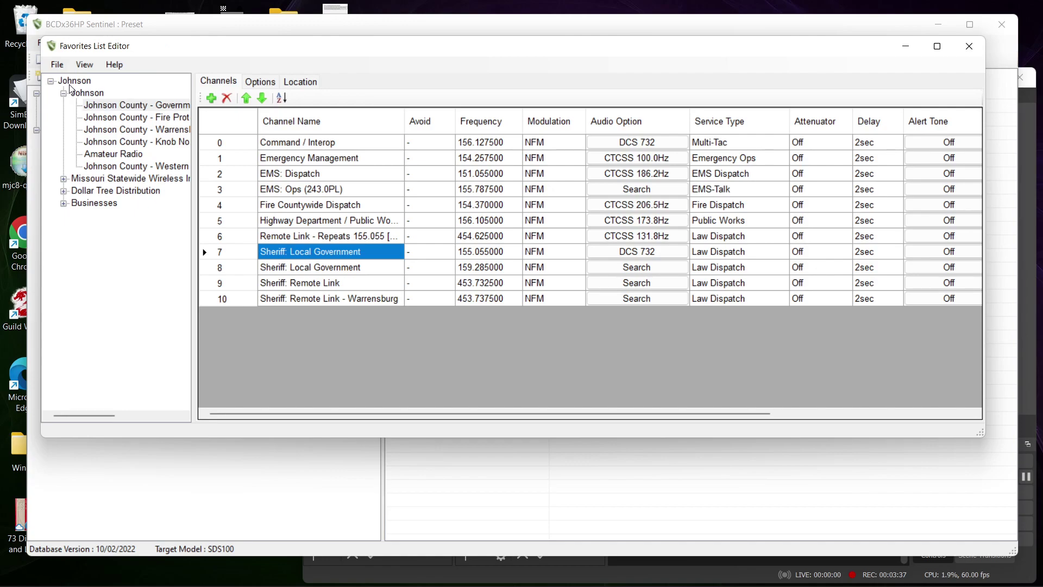
{"action": "left_click", "coordinate": [970, 46]}
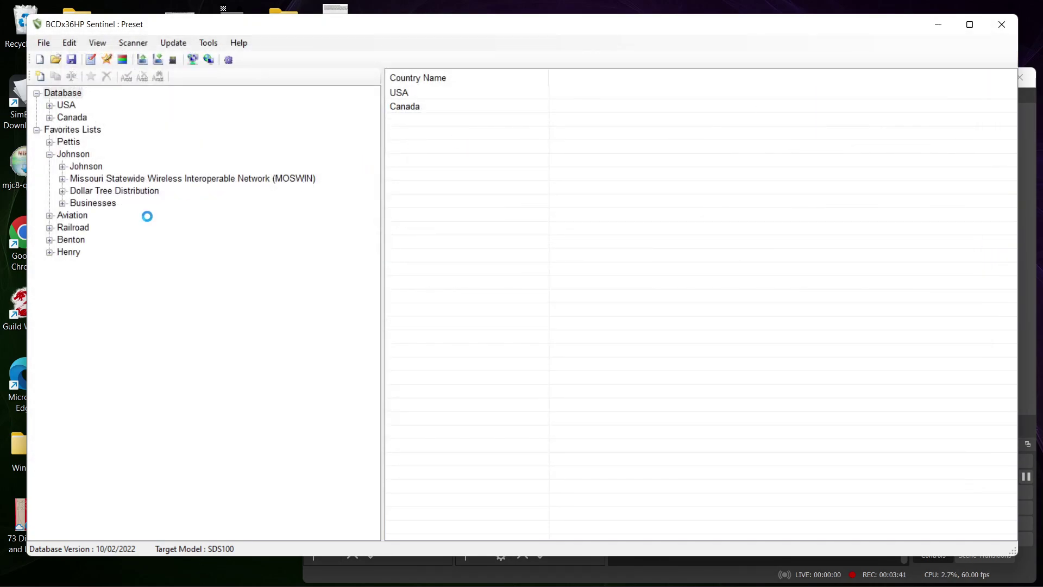
Review the saved channels of the Johnson County - Government department in the favorites tree, and collapse the Johnson list
{"action": "left_click", "coordinate": [49, 155]}
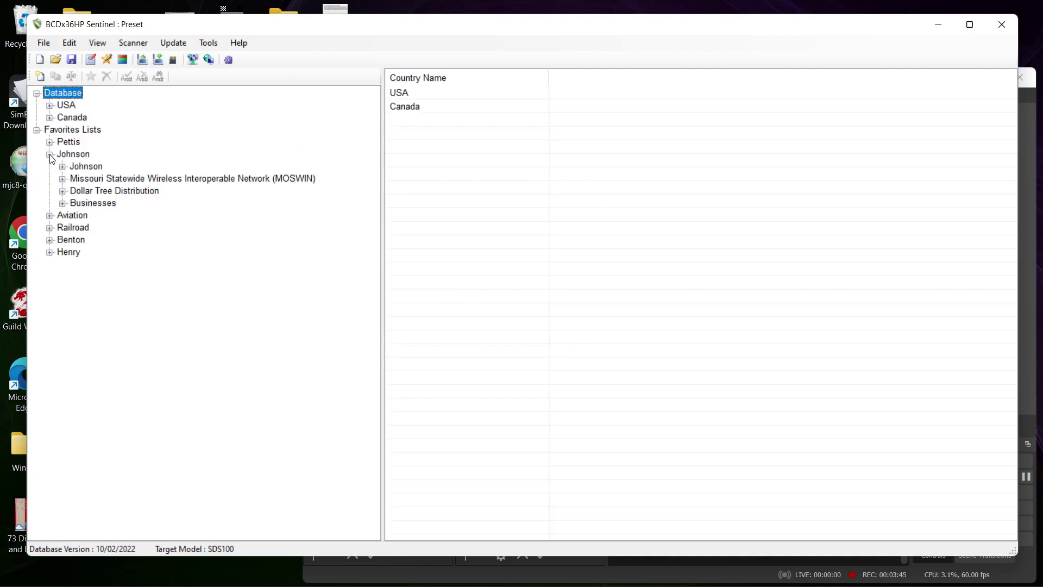
{"action": "left_click", "coordinate": [63, 166]}
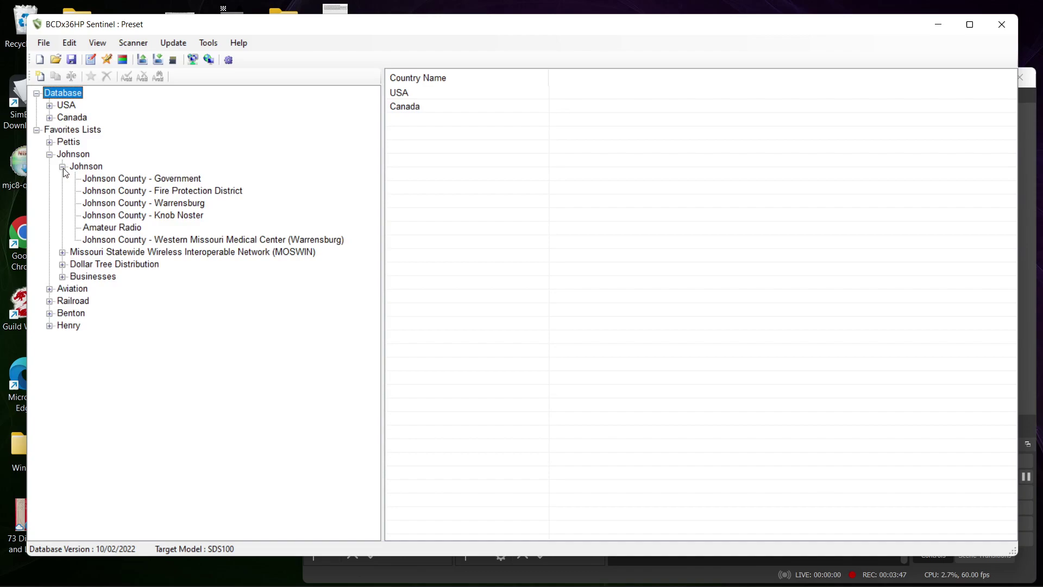
{"action": "left_click", "coordinate": [95, 180]}
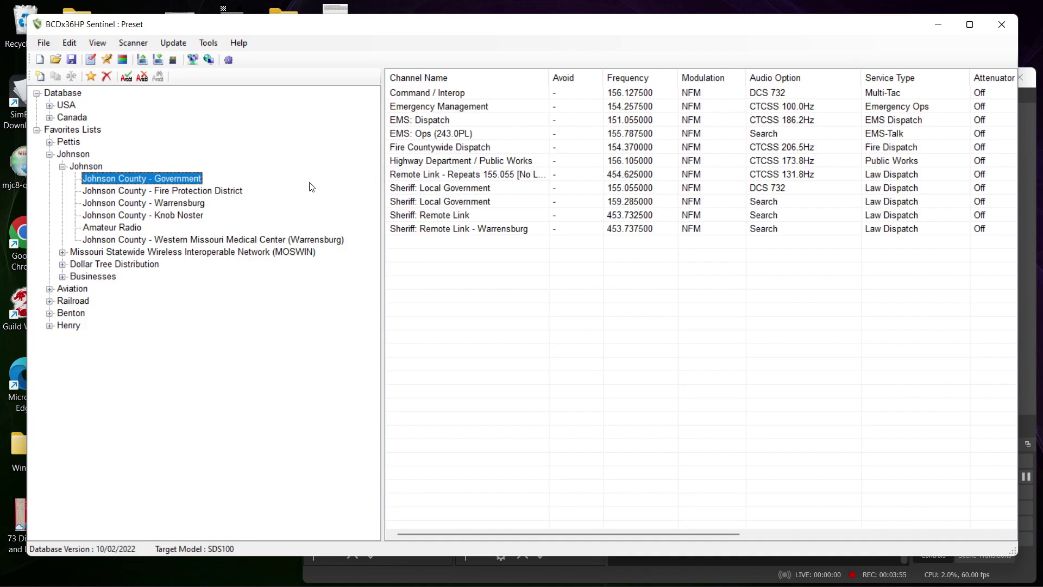
{"action": "left_click", "coordinate": [62, 166]}
{"action": "left_click", "coordinate": [49, 153]}
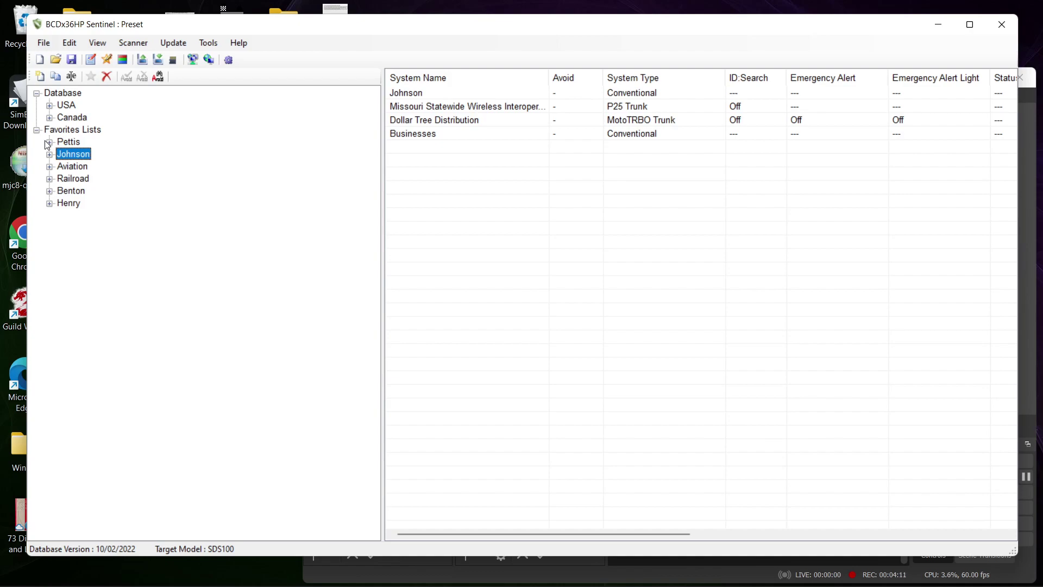
Open the scanner profile to review the favorites lists' monitor, download and quick key settings, and close it
{"action": "left_click", "coordinate": [91, 60]}
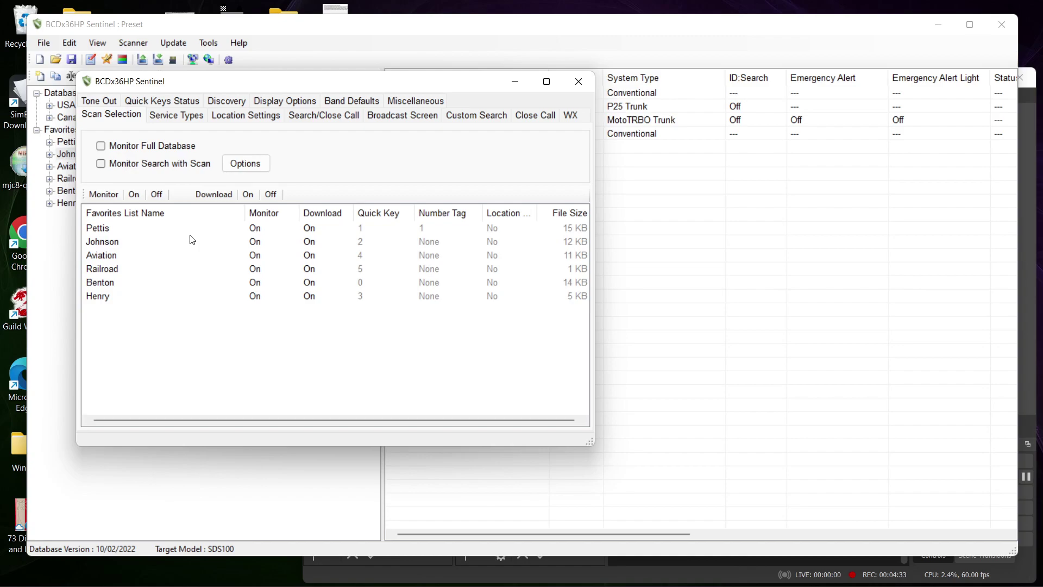
{"action": "left_click", "coordinate": [579, 83]}
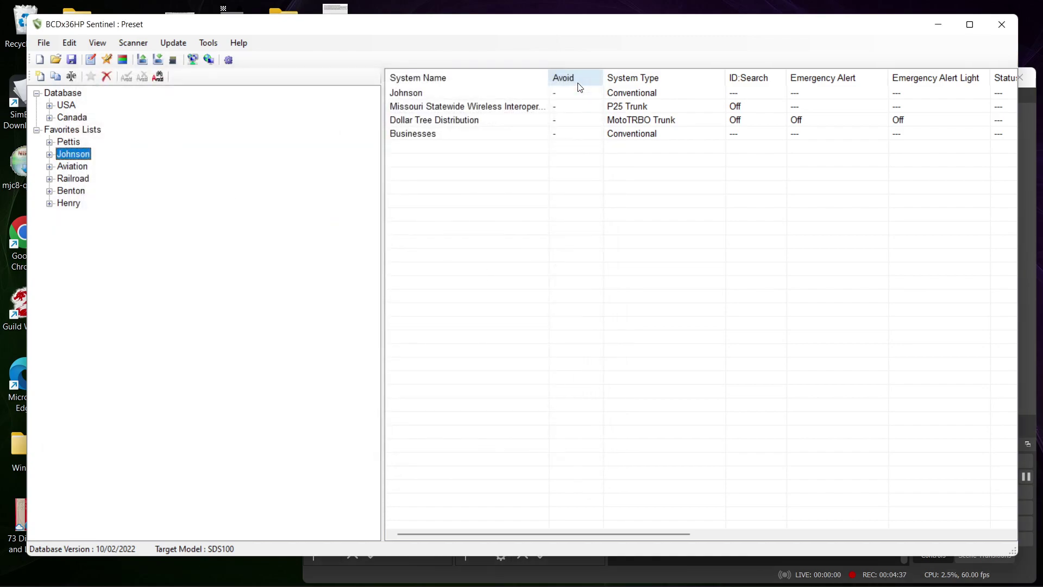